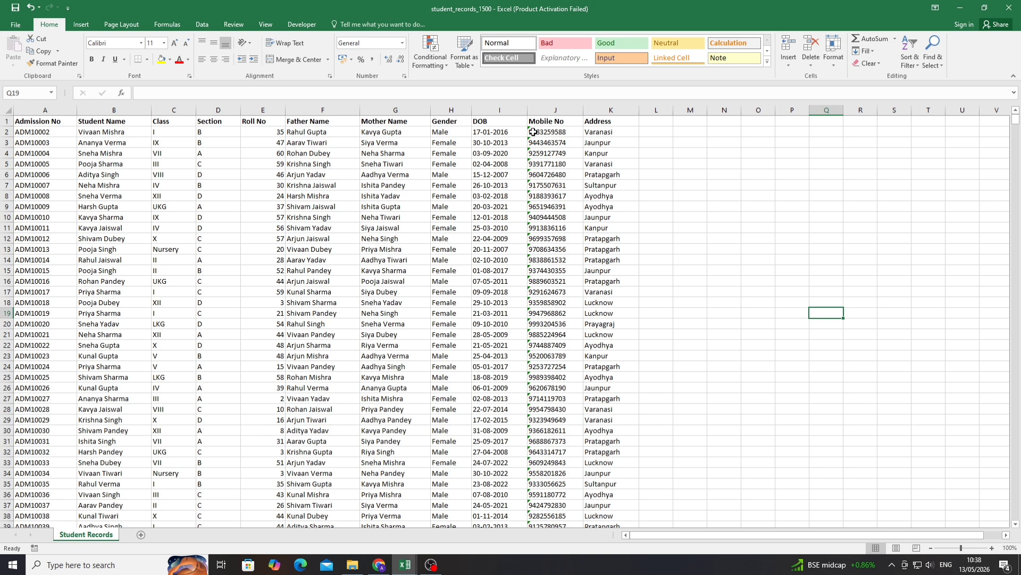
Enter the task note "findout the no. of student based on their class and section" in cell N2.
left_click(708, 188)
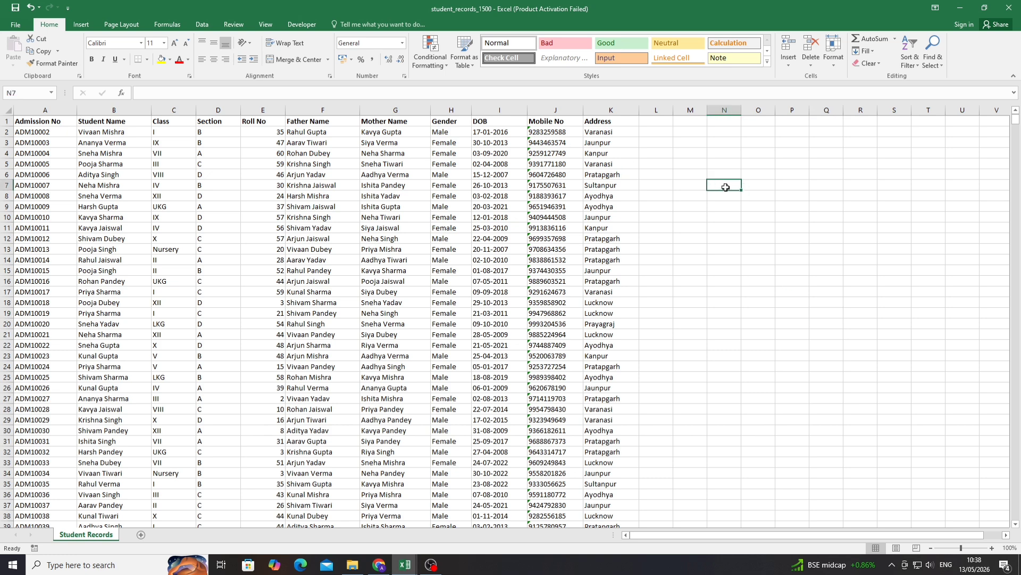
left_click(729, 132)
type("find")
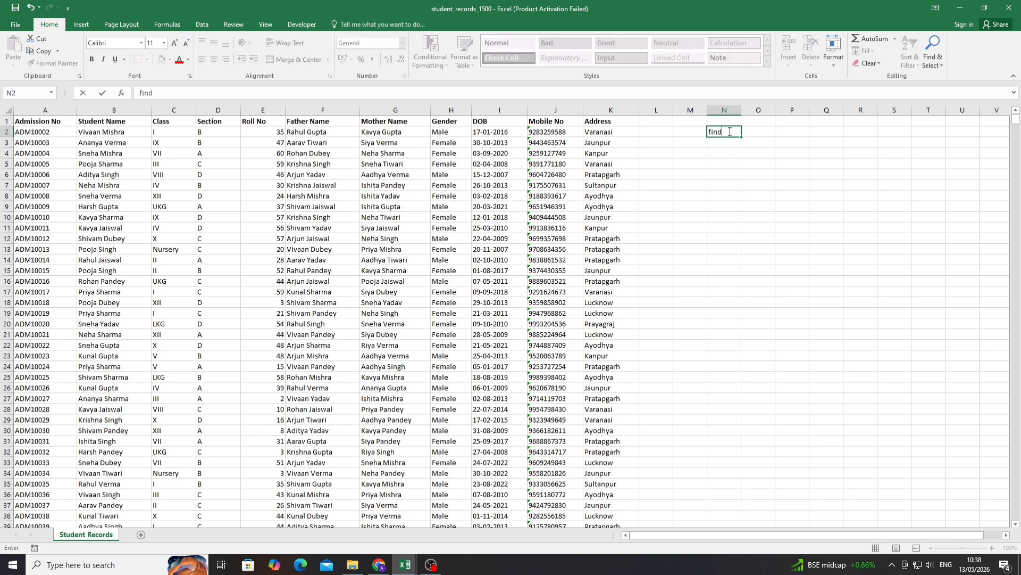
type("out")
type("the no. of stude")
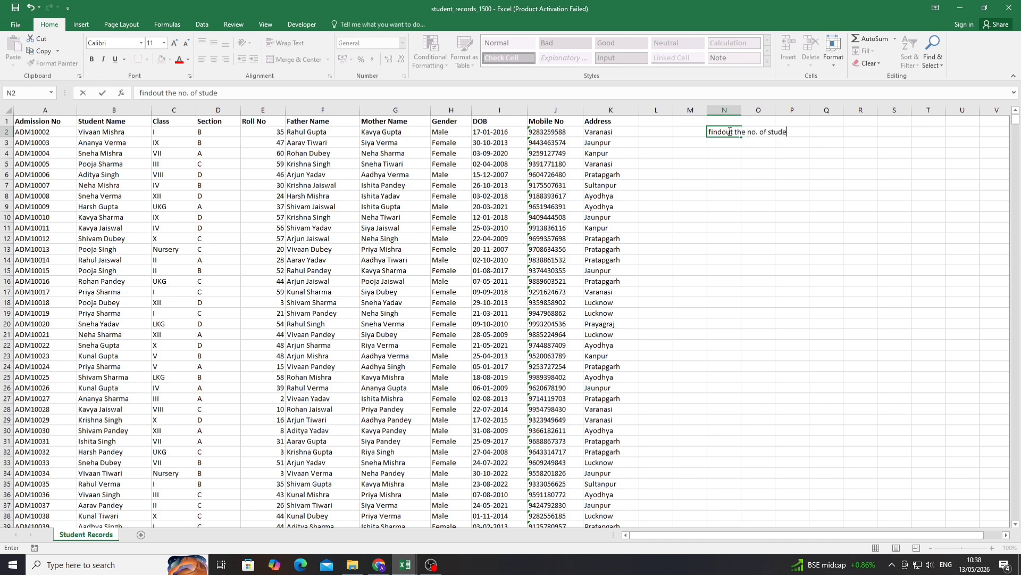
type("nt based on their")
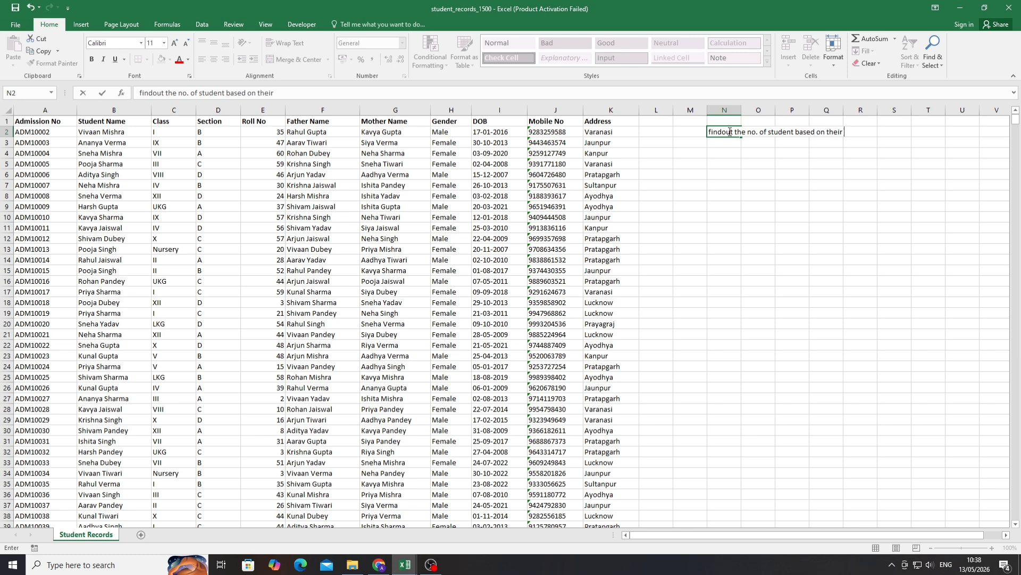
type(" class and sectio")
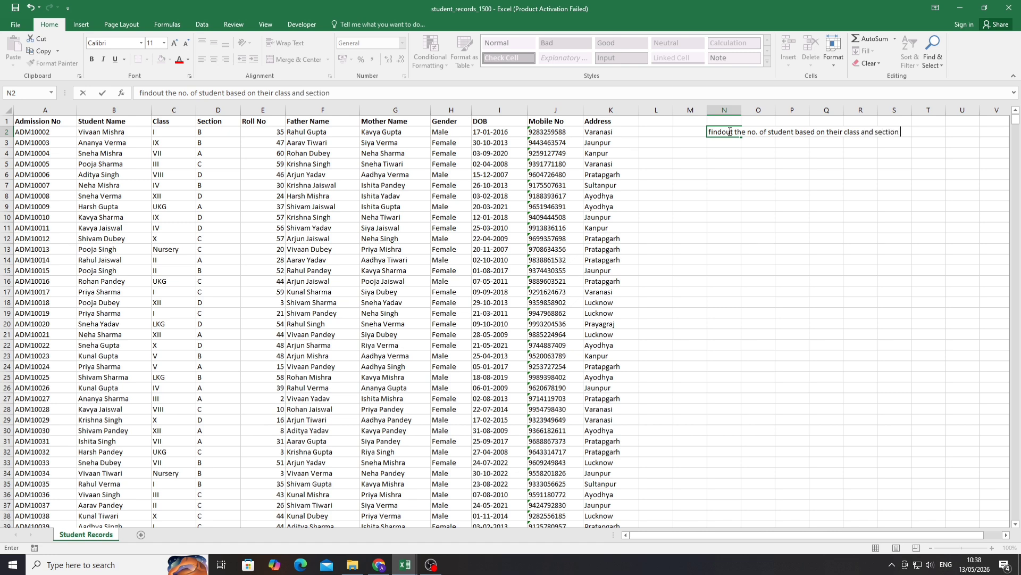
type("n")
left_click(729, 176)
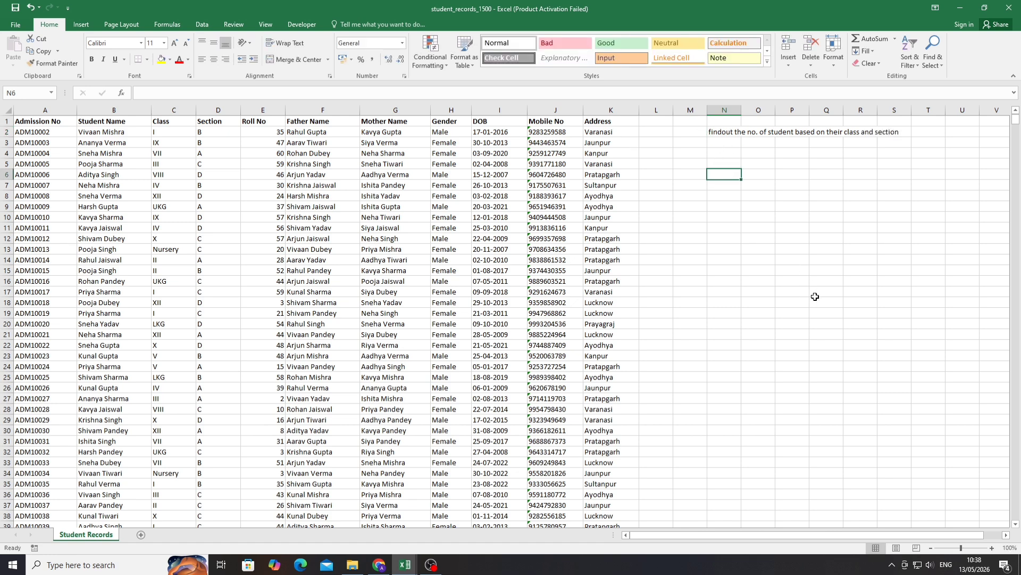
Correct "findout" to "find out" in the task note in cell N2.
left_click_drag(961, 547, 966, 547)
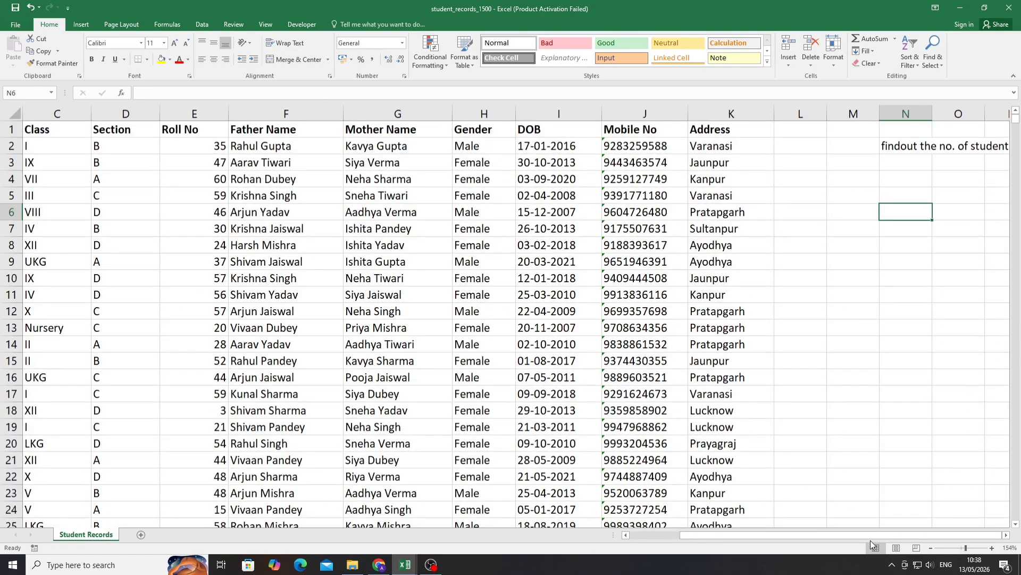
left_click(959, 245)
key("Right")
key("Right")
key("Right")
key("Right")
key("Right")
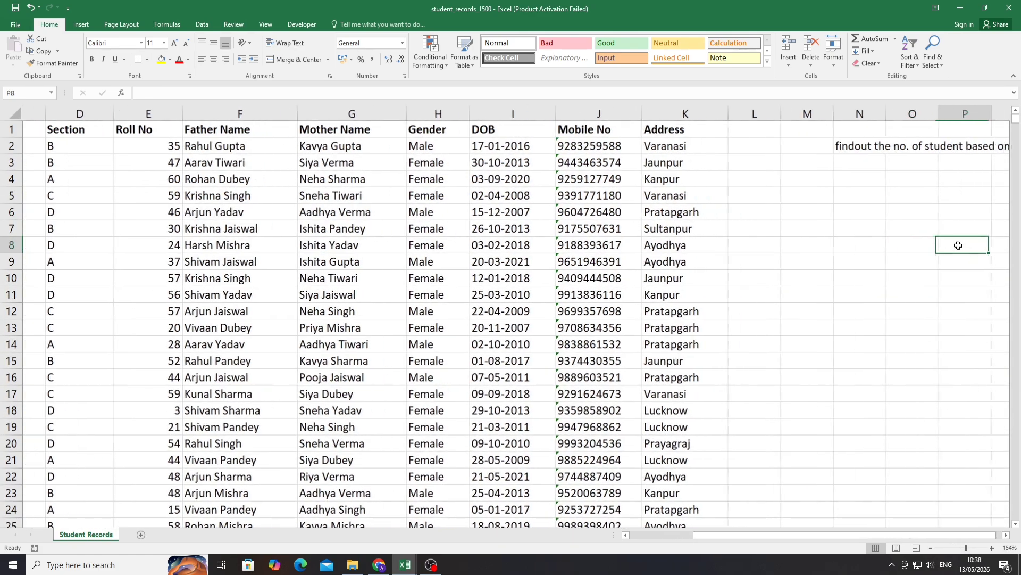
left_click(574, 163)
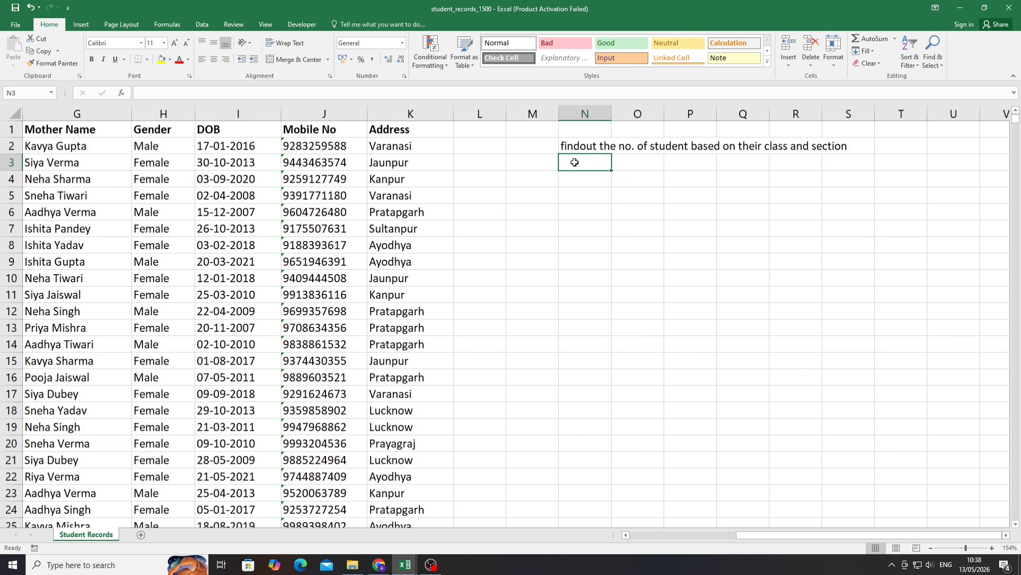
left_click(575, 149)
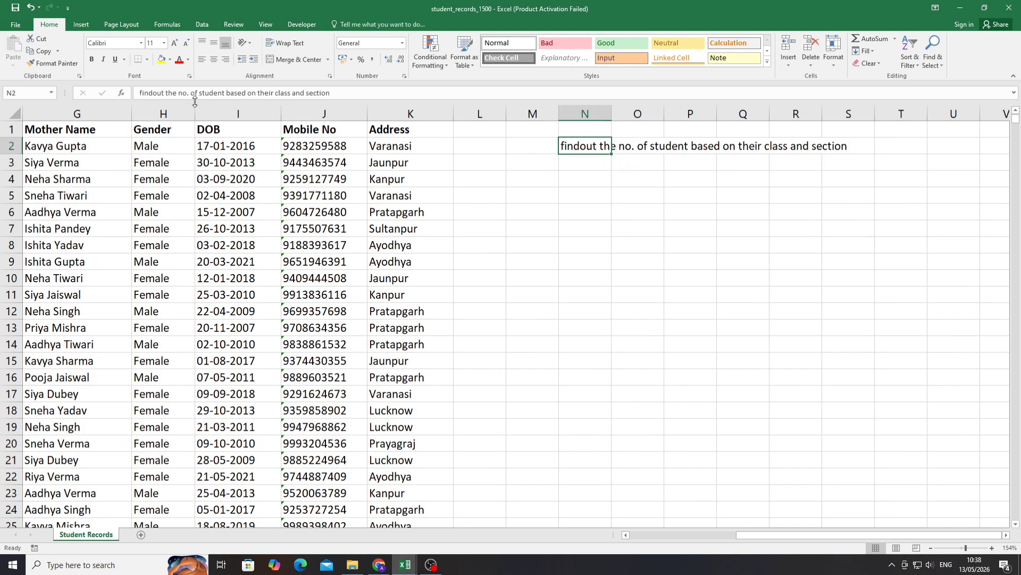
left_click(152, 93)
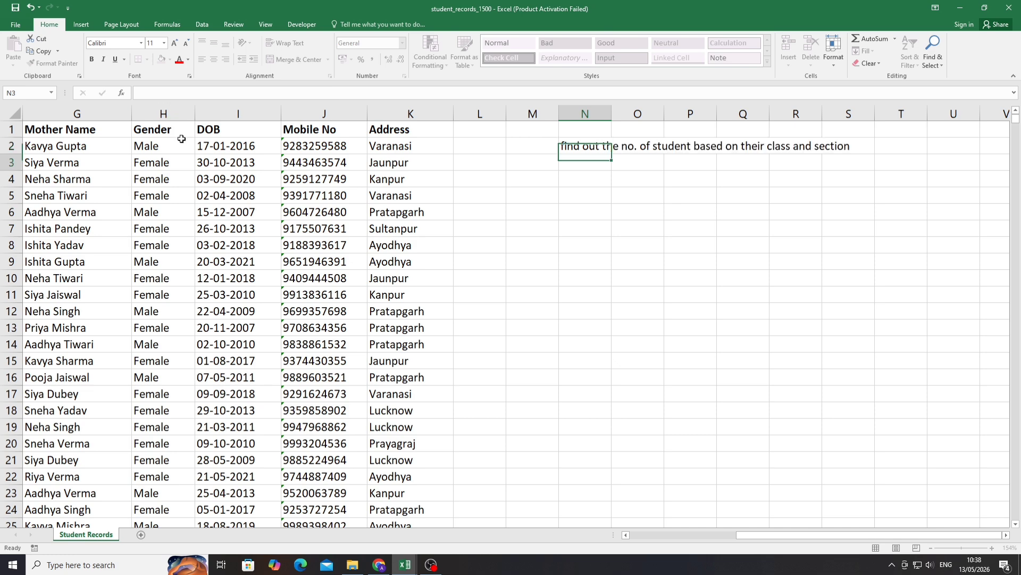
left_click(678, 278)
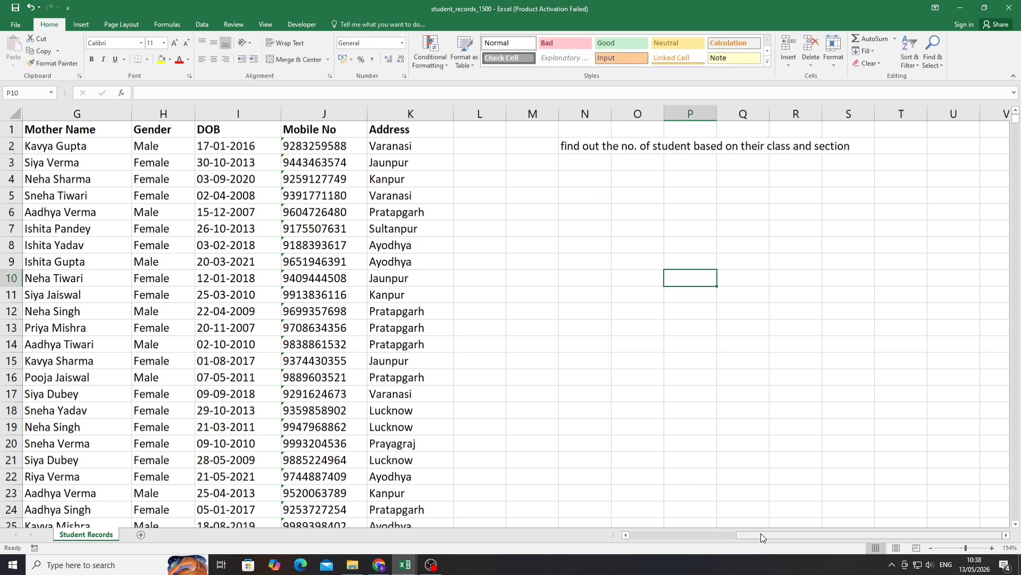
Convert all the Mobile No entries in column J, from J2 to the last record, from text to numbers.
left_click_drag(761, 535, 639, 537)
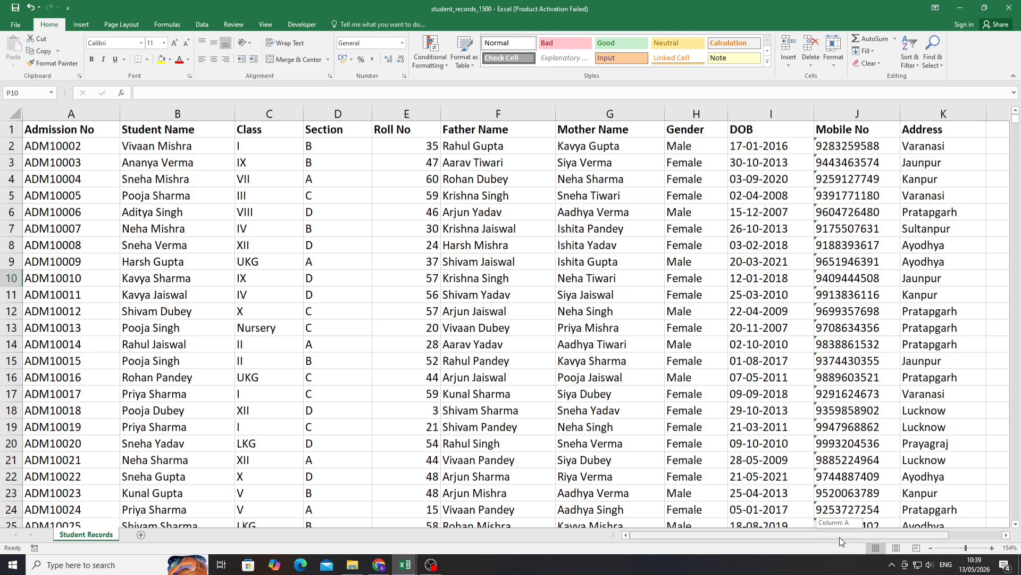
left_click_drag(839, 537, 878, 545)
scroll(806, 415, "down", 3)
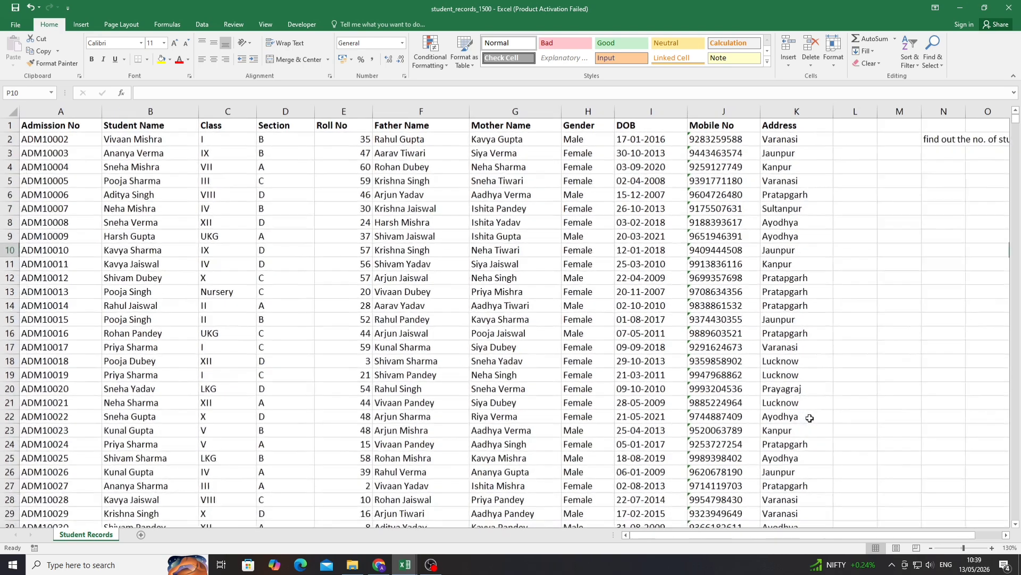
left_click(653, 136)
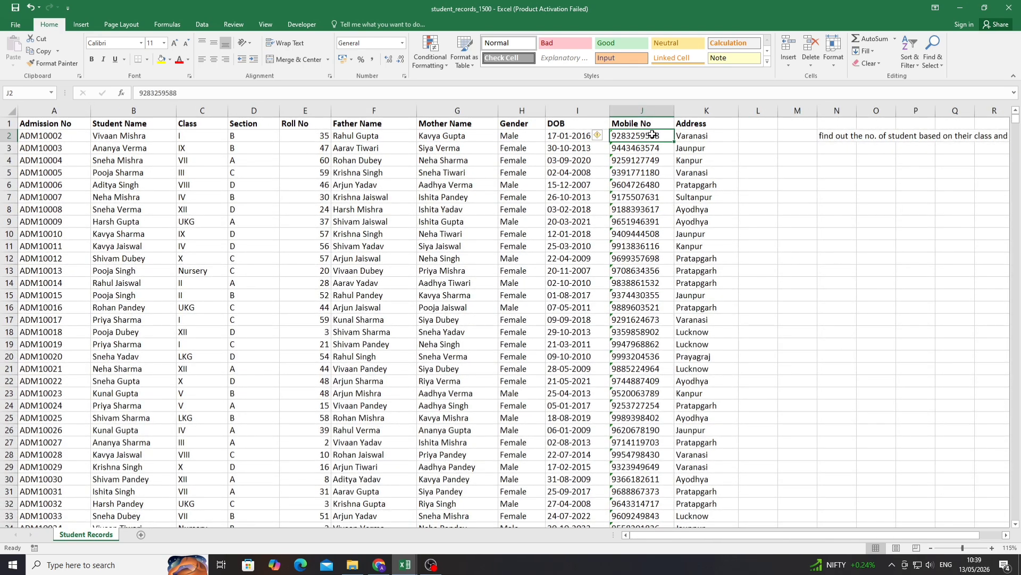
key("ctrl+shift+Down")
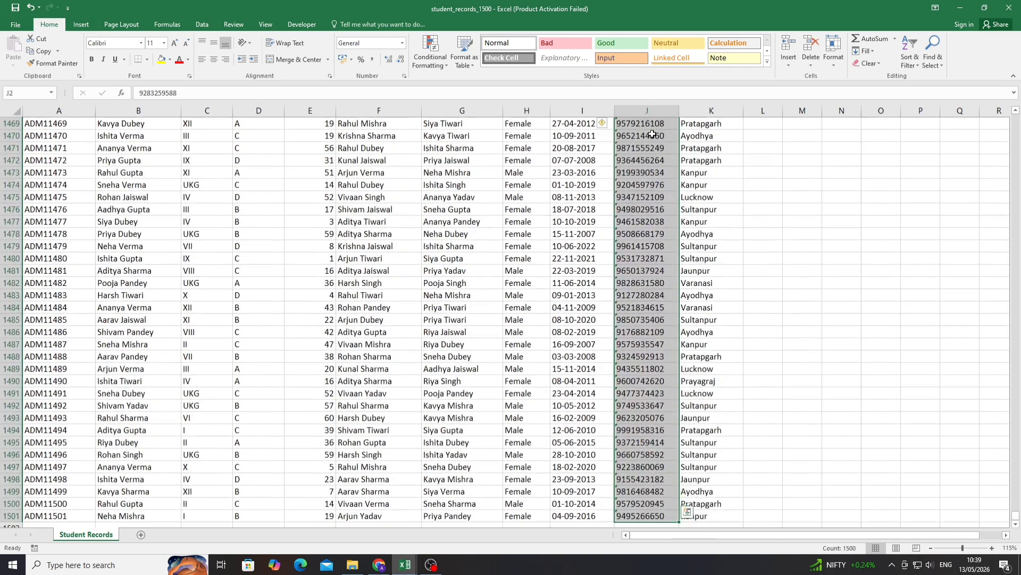
left_click(602, 124)
left_click(631, 154)
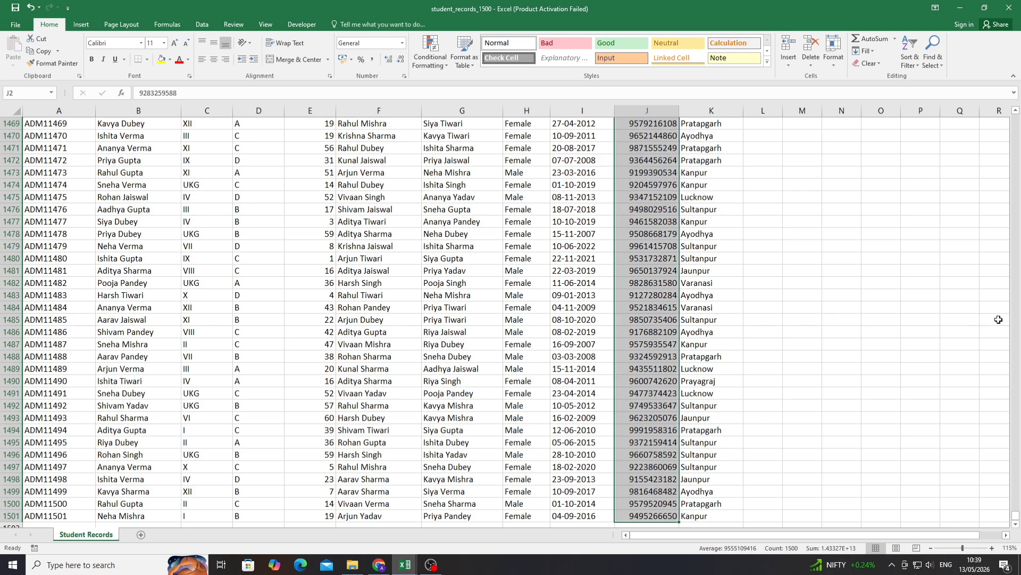
left_click_drag(1016, 516, 999, 113)
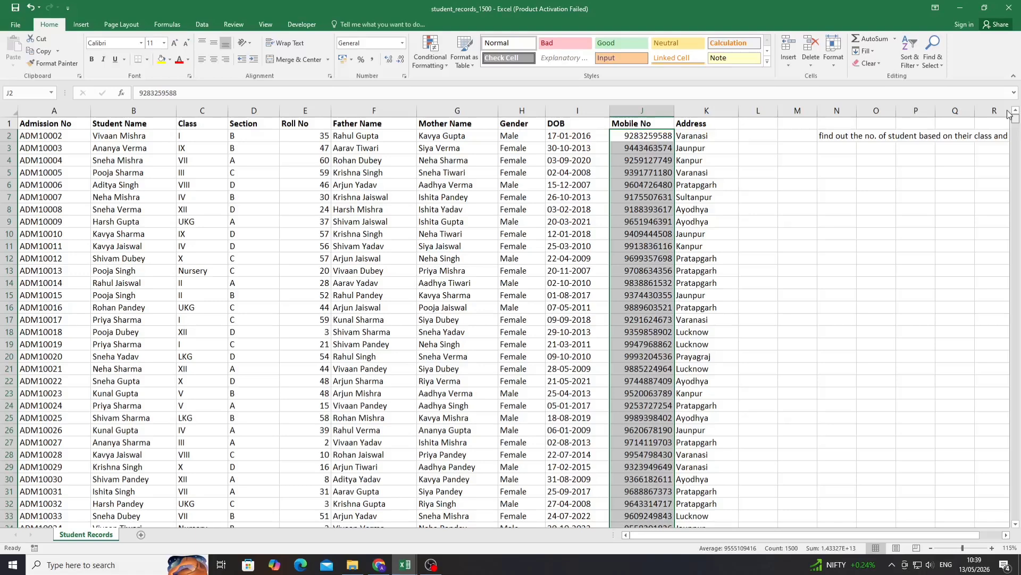
left_click(684, 222)
Start a PivotTable from the entire student records range A1:K1501, including the header row.
left_click(61, 145)
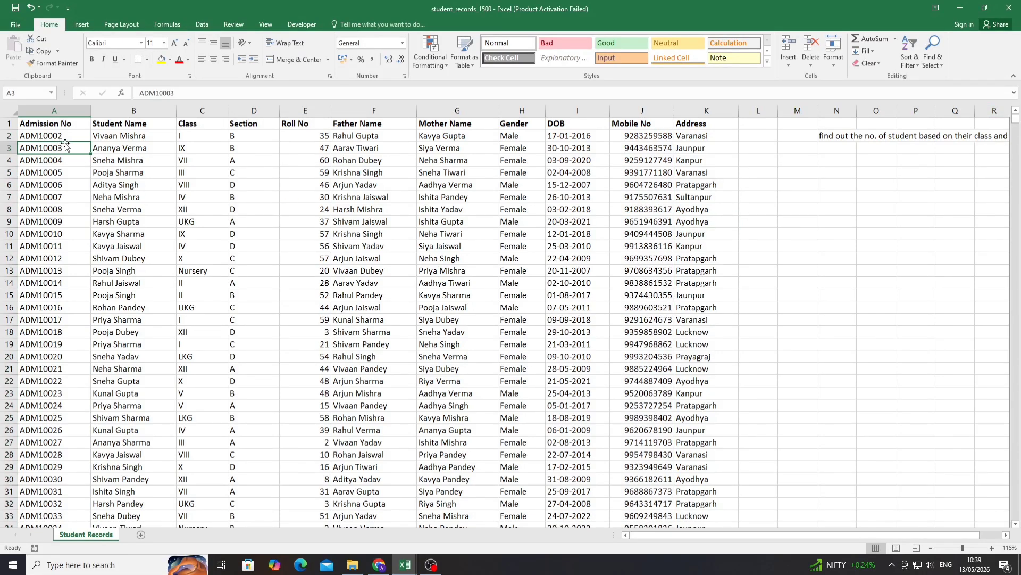
left_click(428, 195)
left_click(30, 124)
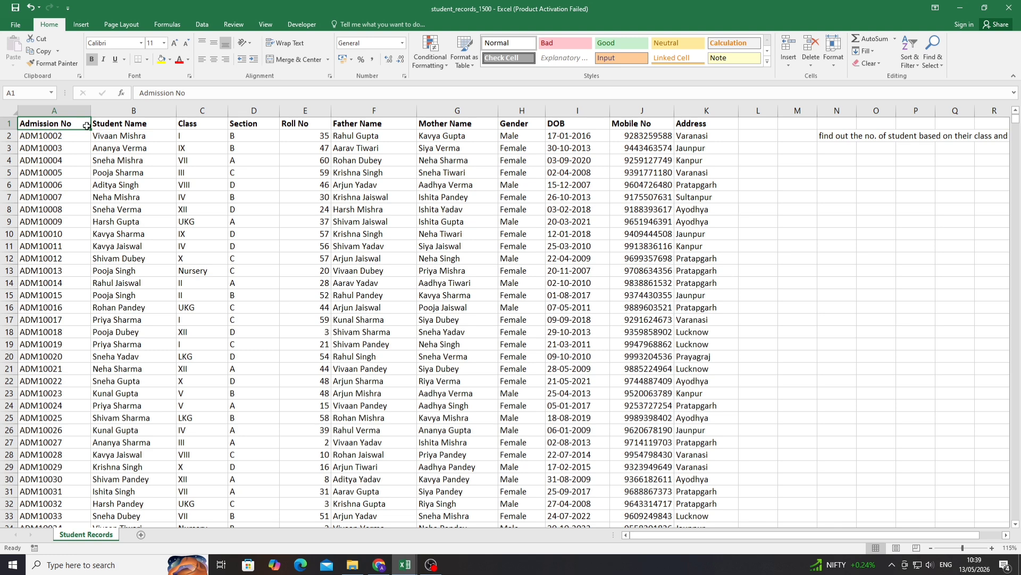
left_click(137, 203)
left_click(53, 121)
left_click_drag(61, 123, 693, 131)
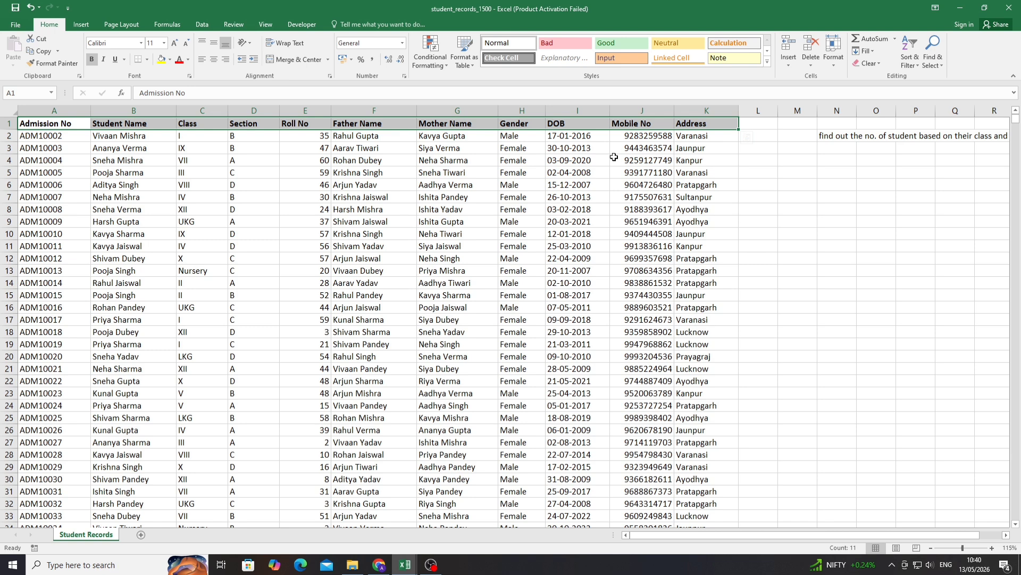
key("ctrl+shift+Down")
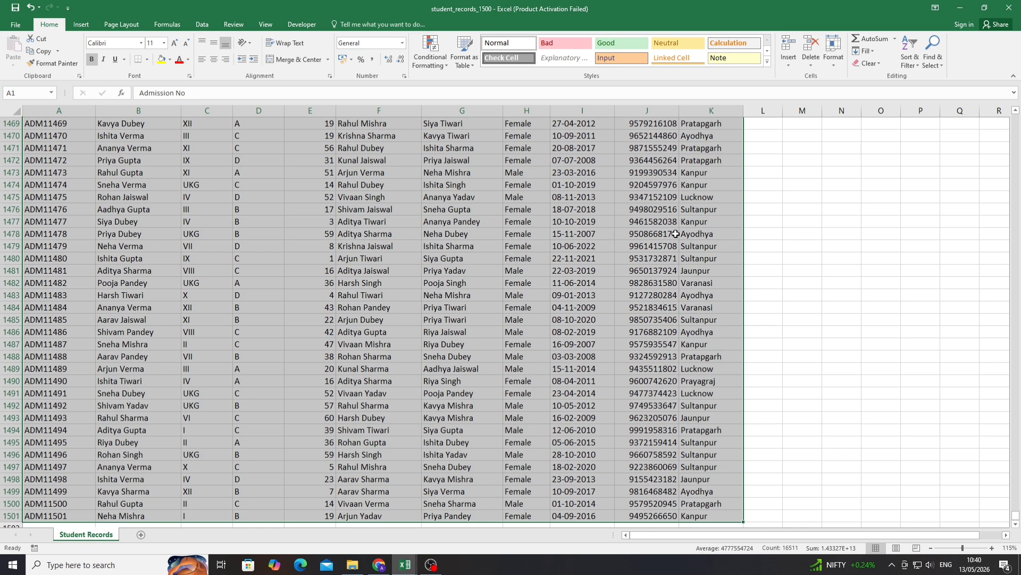
left_click(73, 25)
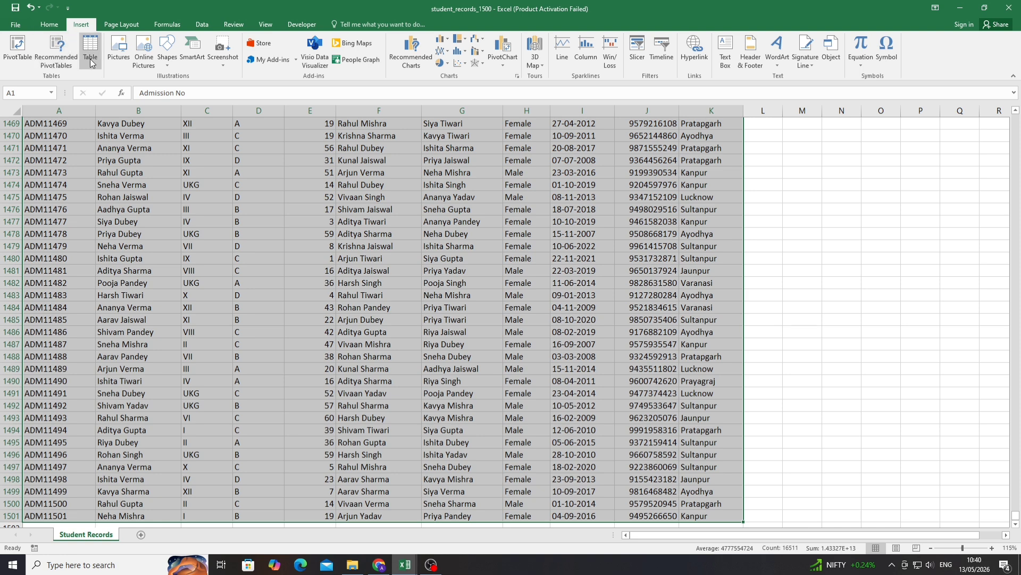
left_click(21, 51)
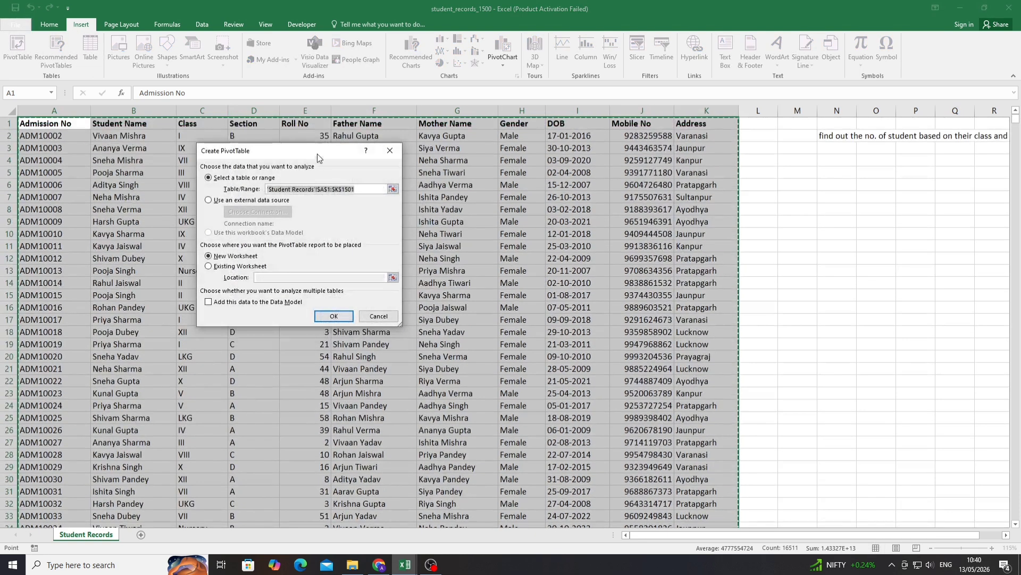
left_click_drag(315, 156, 575, 135)
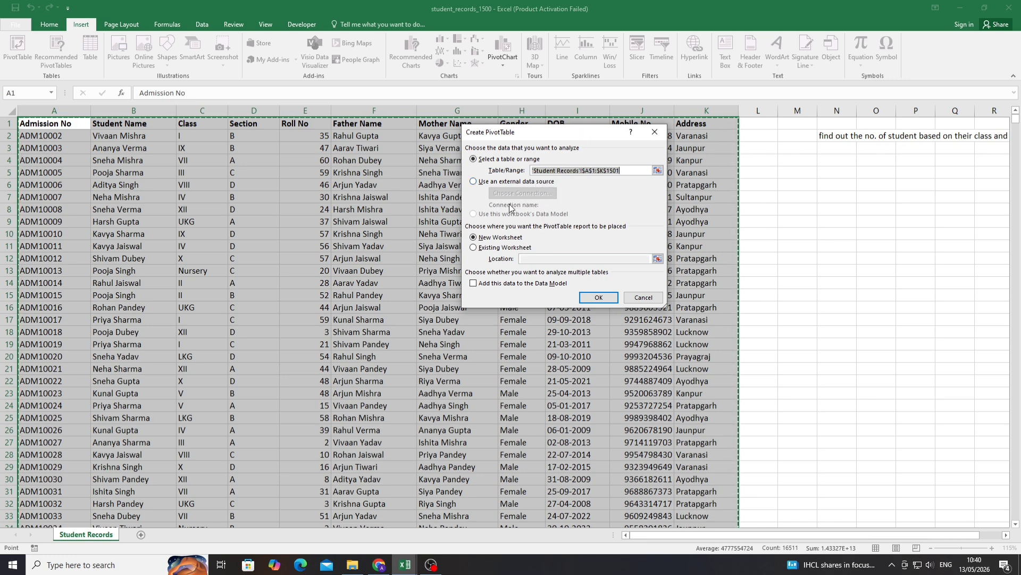
left_click(485, 187)
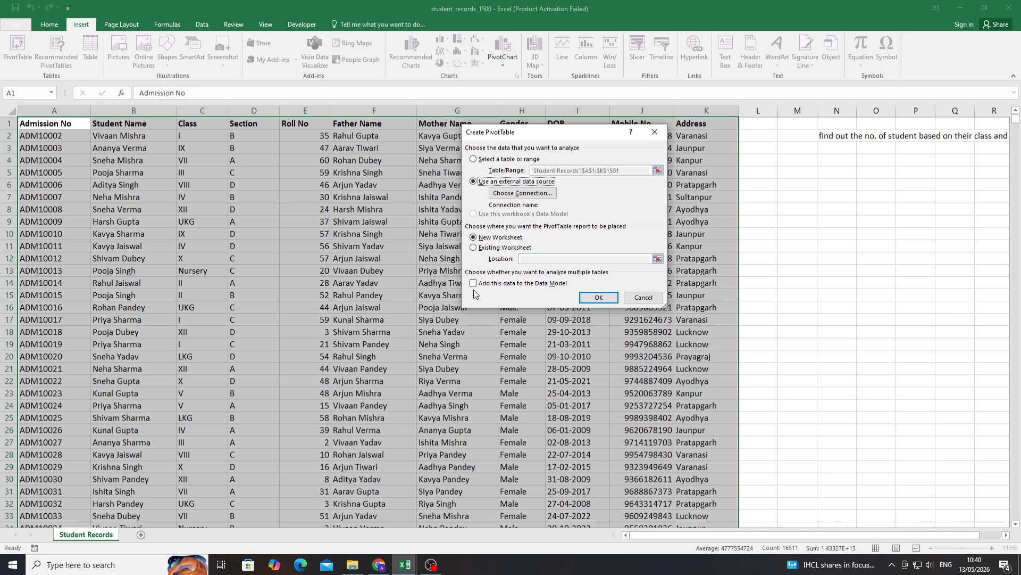
left_click(520, 196)
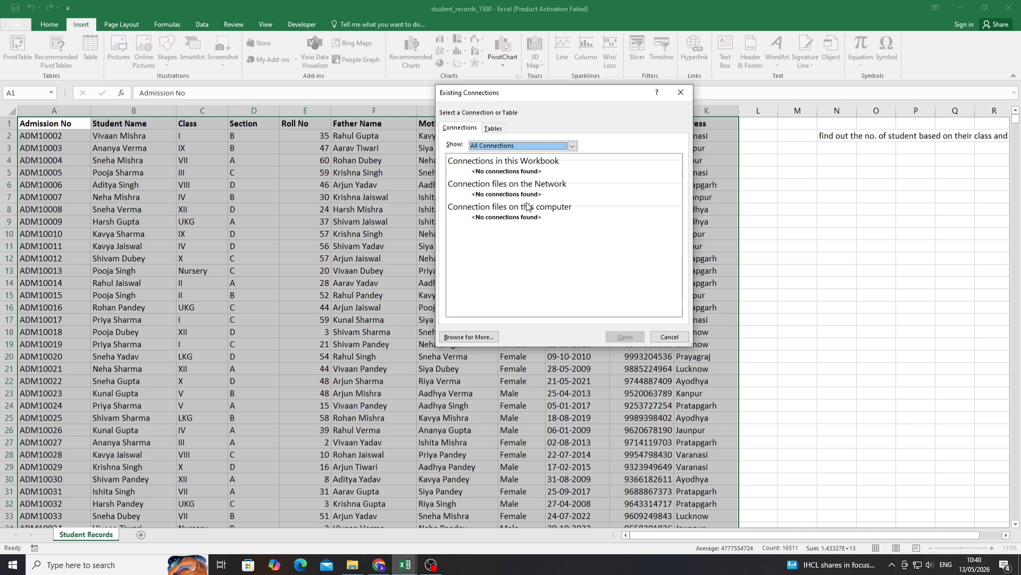
left_click(669, 337)
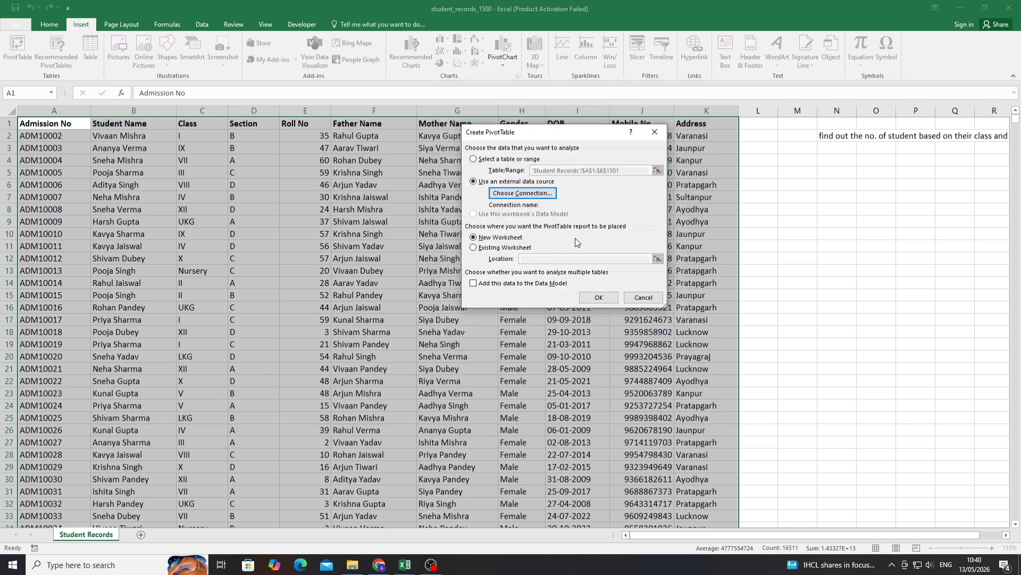
left_click(479, 160)
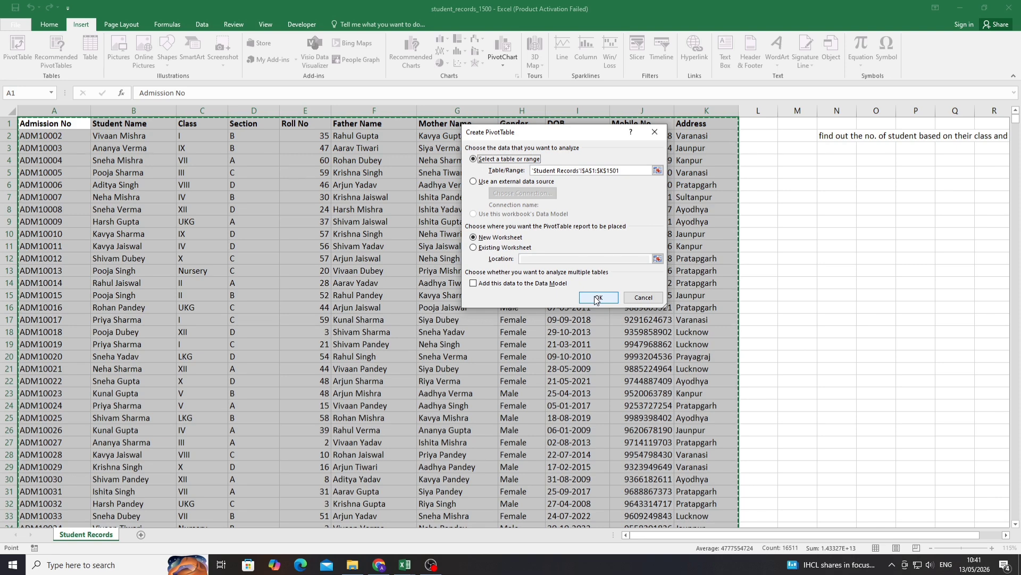
Create the PivotTable in the existing worksheet at cell N6 of Student Records, without adding the data to the Data Model.
left_click(500, 250)
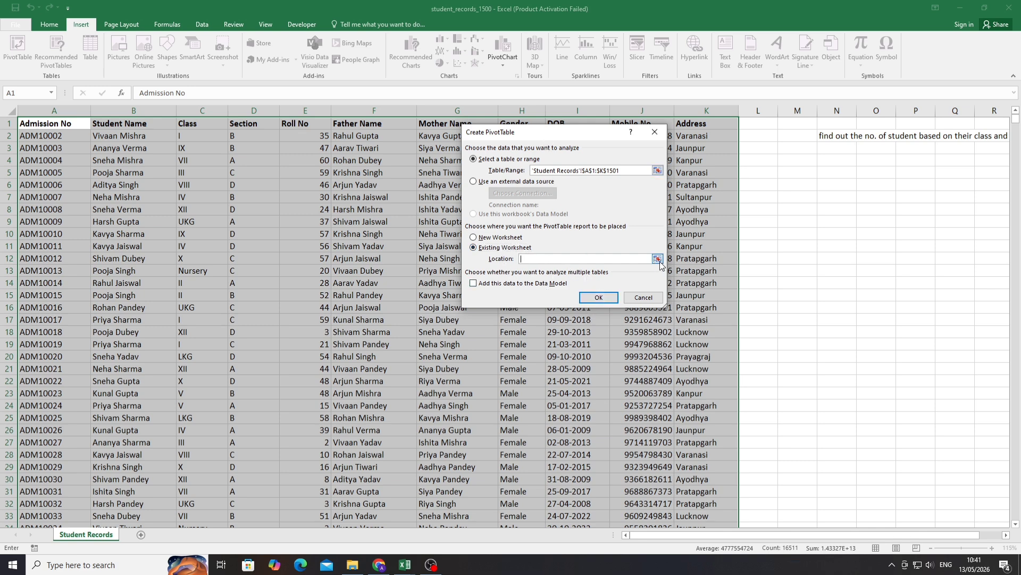
left_click(659, 259)
left_click(831, 184)
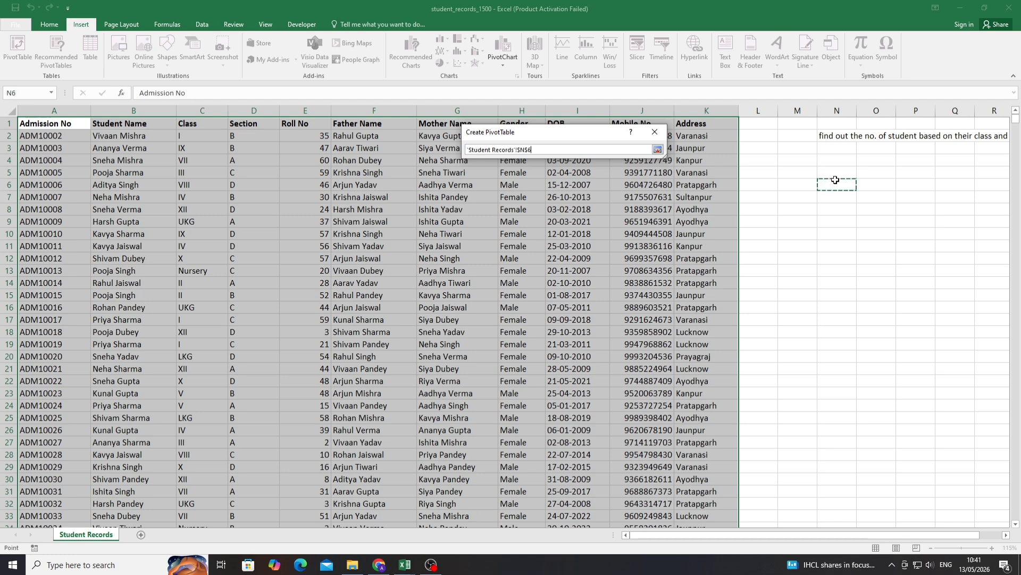
left_click(658, 150)
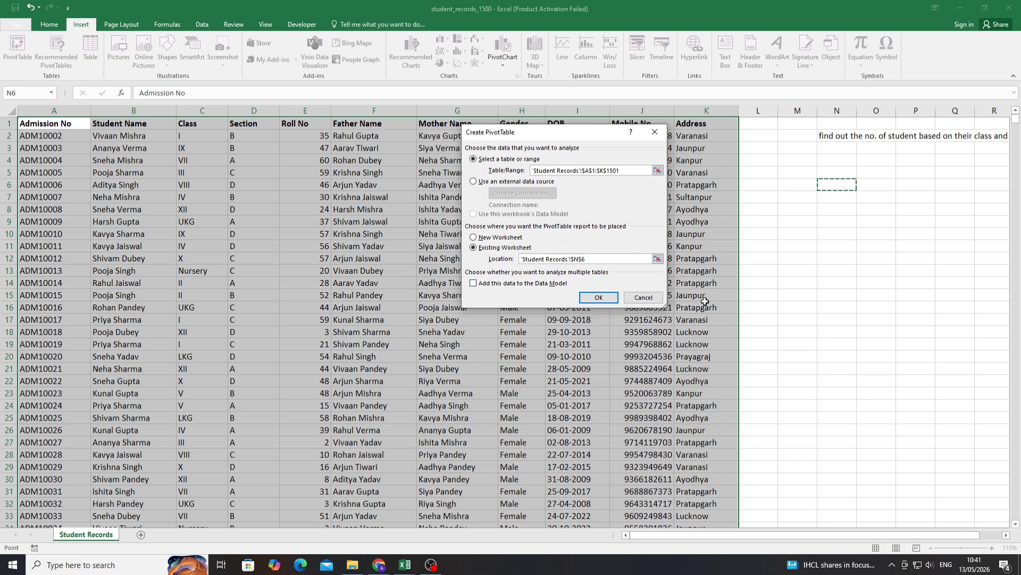
left_click(474, 286)
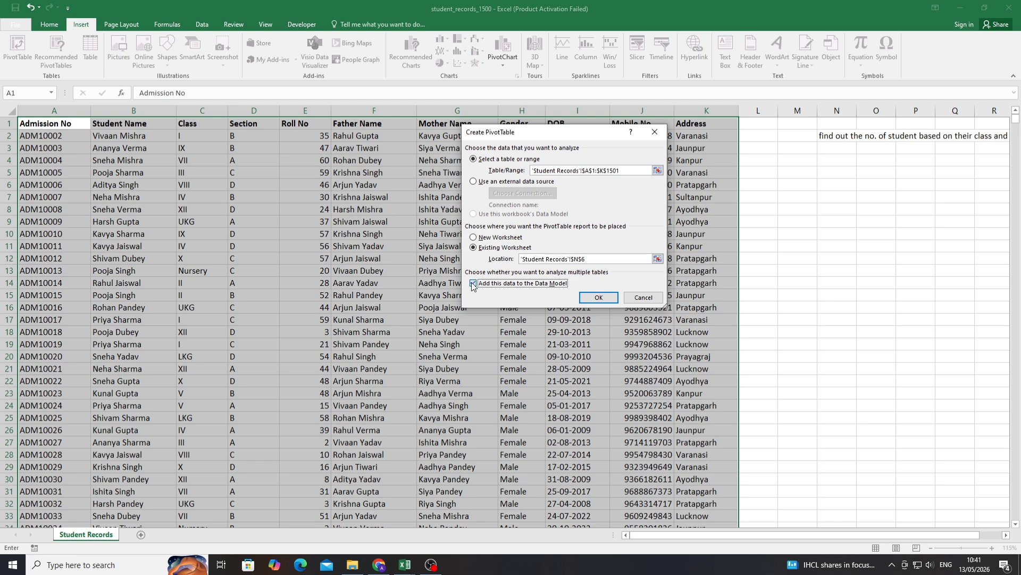
left_click(472, 283)
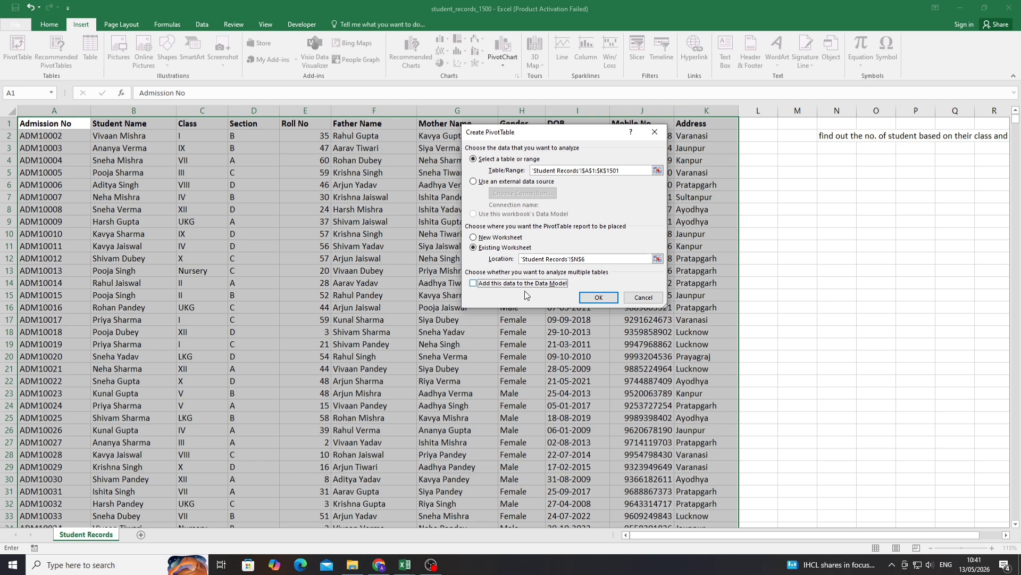
left_click(599, 298)
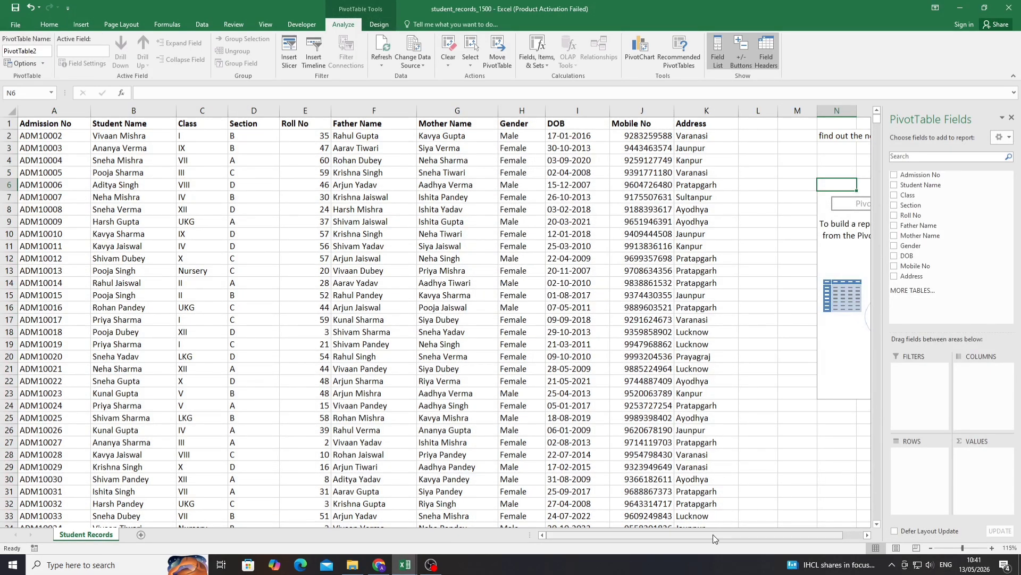
Lay out the PivotTable with Class as the row field and a count of Student Name as the values.
left_click_drag(716, 538, 741, 540)
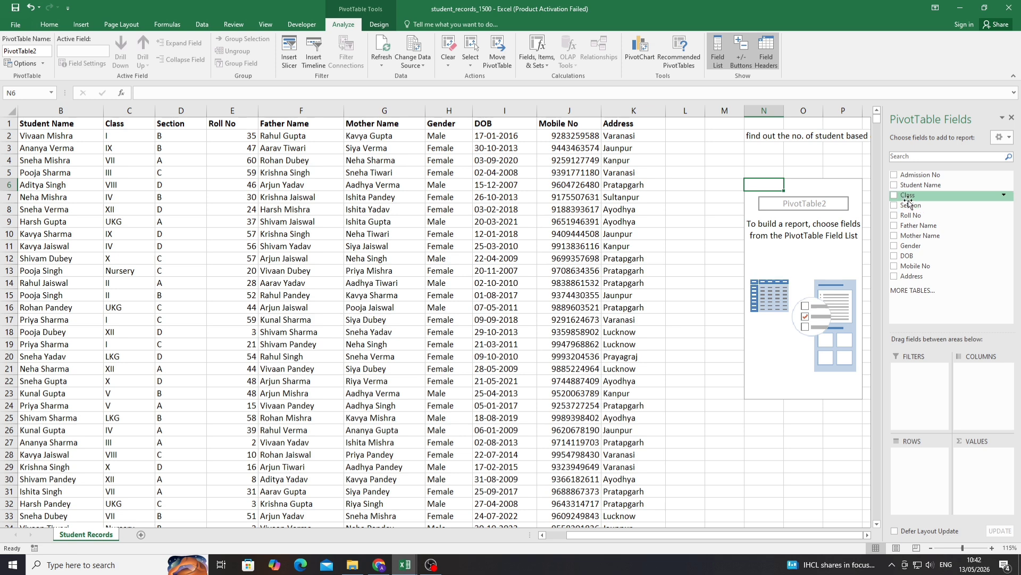
left_click_drag(907, 200, 926, 494)
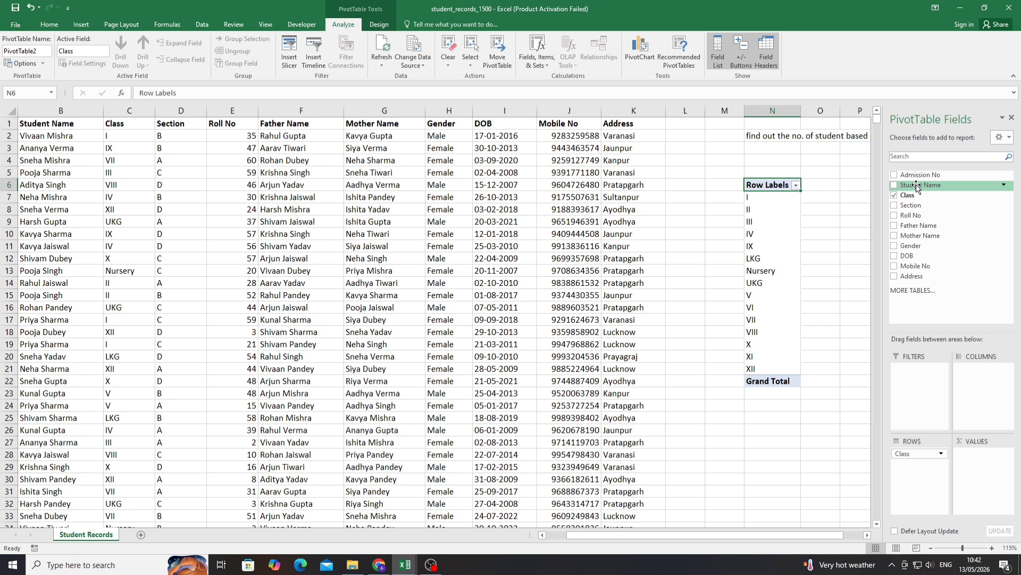
left_click_drag(916, 187, 990, 473)
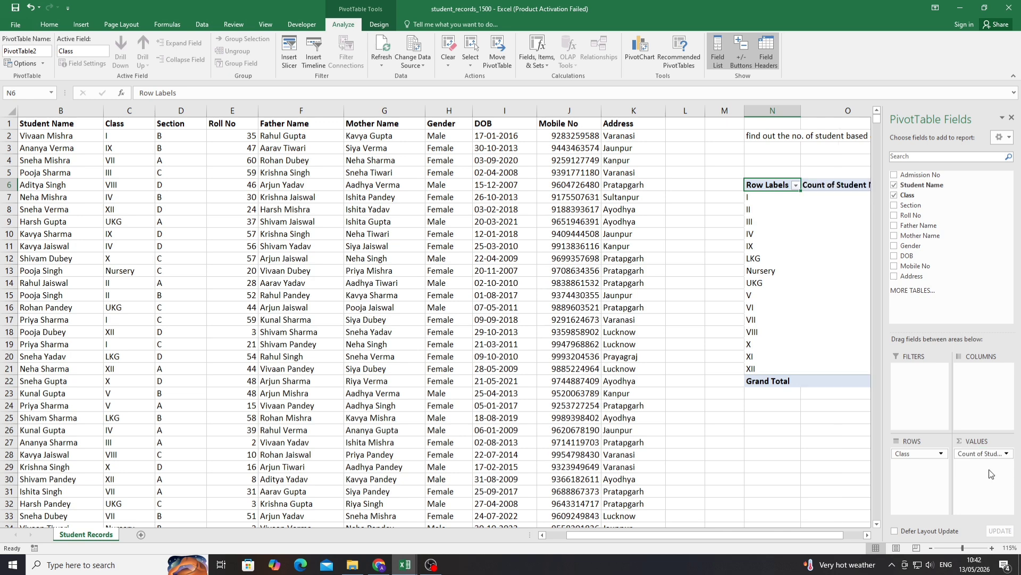
Add Section as the PivotTable's column field to split each class's student count by section.
left_click_drag(786, 536, 806, 536)
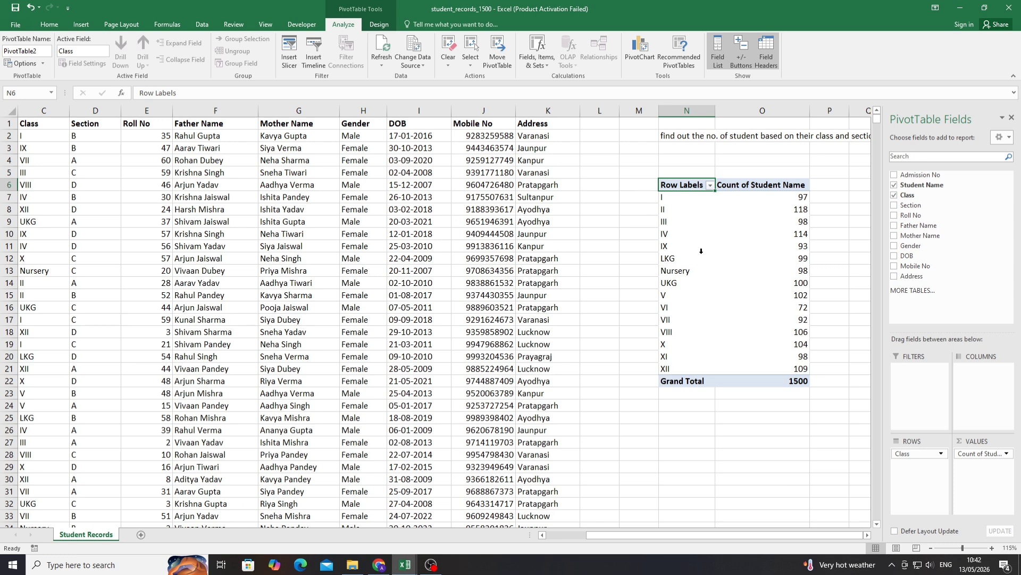
left_click_drag(963, 548, 970, 552)
left_click_drag(819, 535, 841, 535)
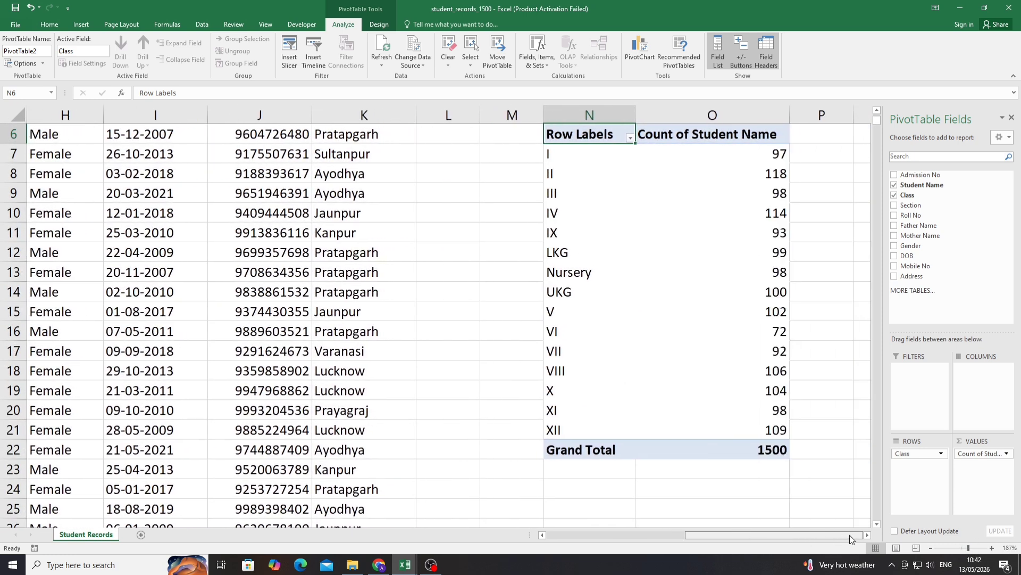
scroll(659, 291, "up", 2)
scroll(755, 303, "down", 1)
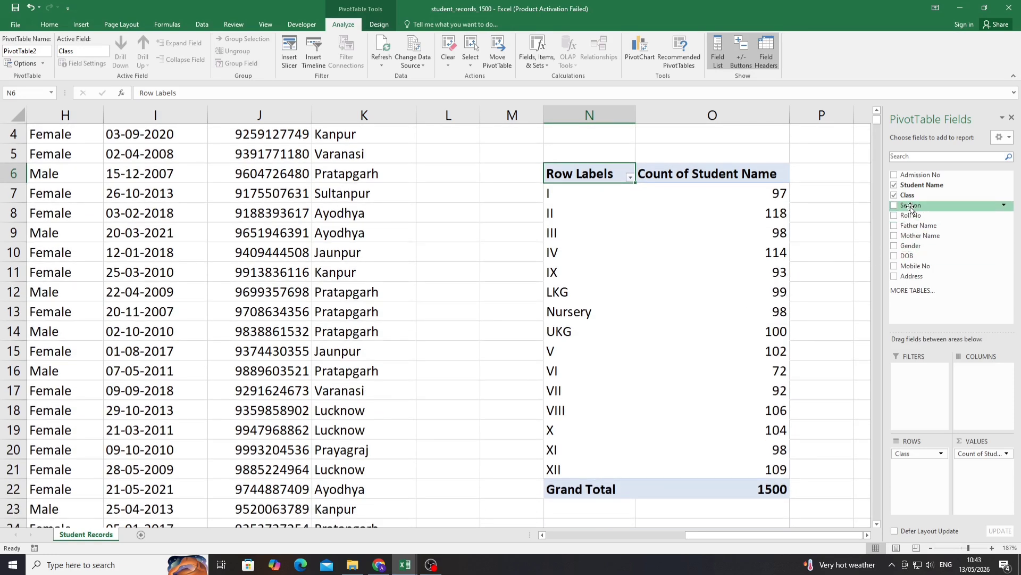
left_click_drag(911, 205, 973, 380)
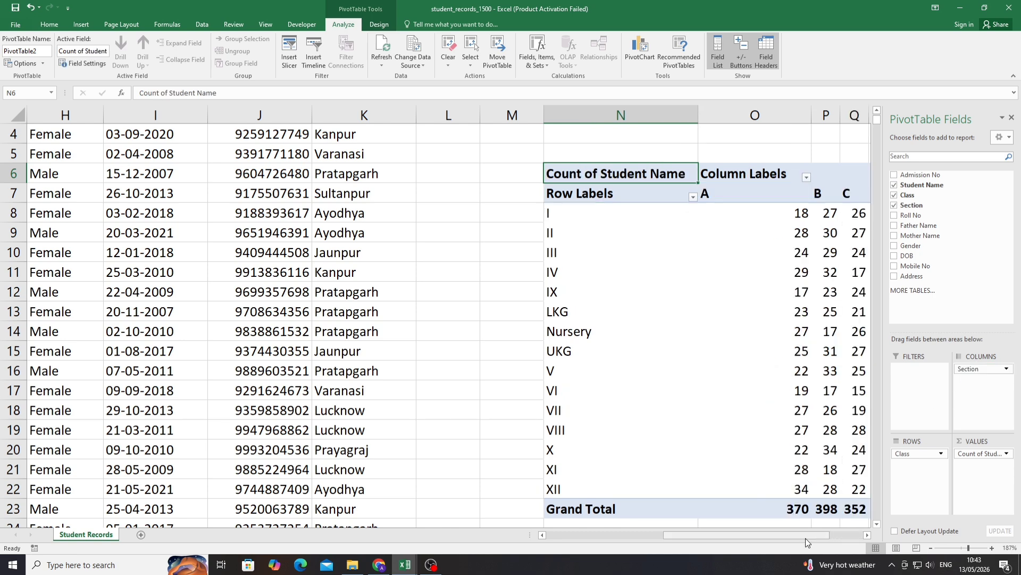
left_click_drag(813, 536, 841, 537)
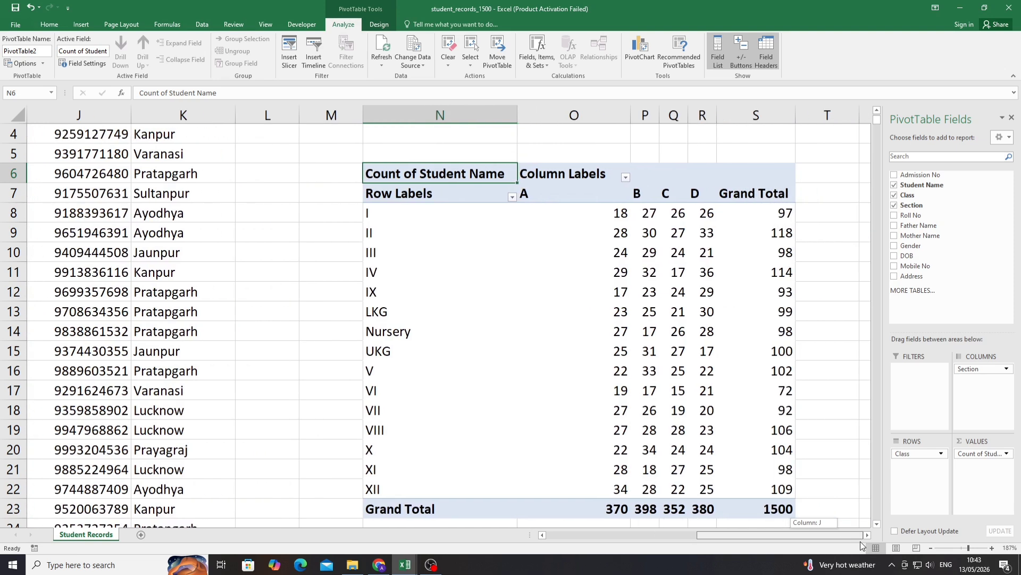
mouse_move(649, 213)
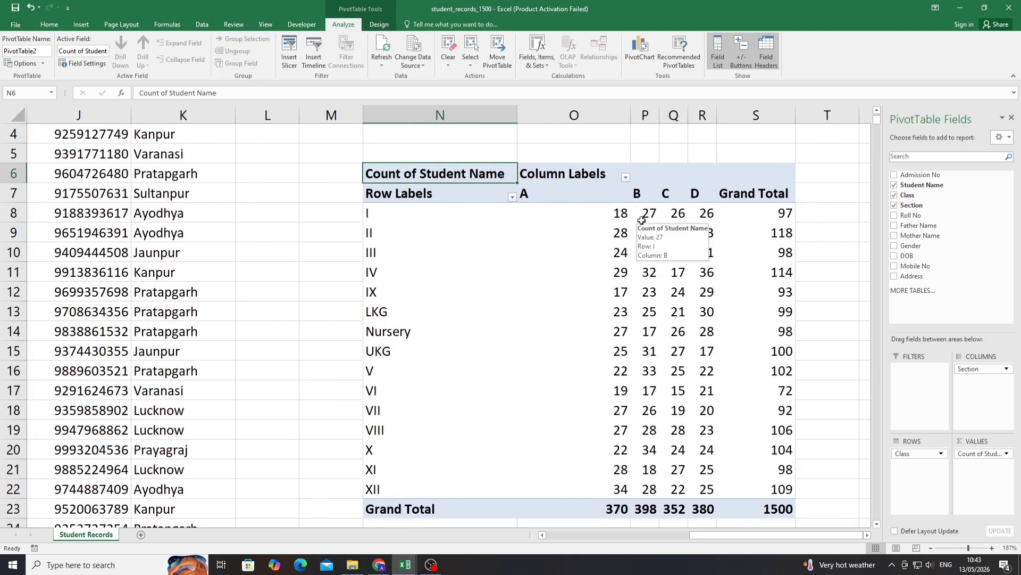
Show the PivotTable report layout in Tabular Form.
left_click(747, 305)
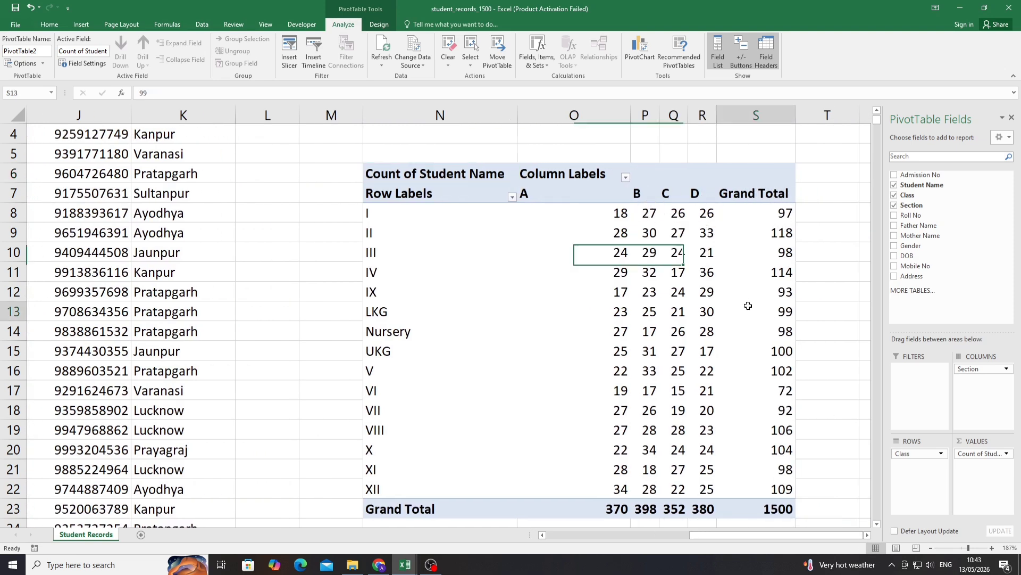
left_click(378, 24)
left_click(64, 68)
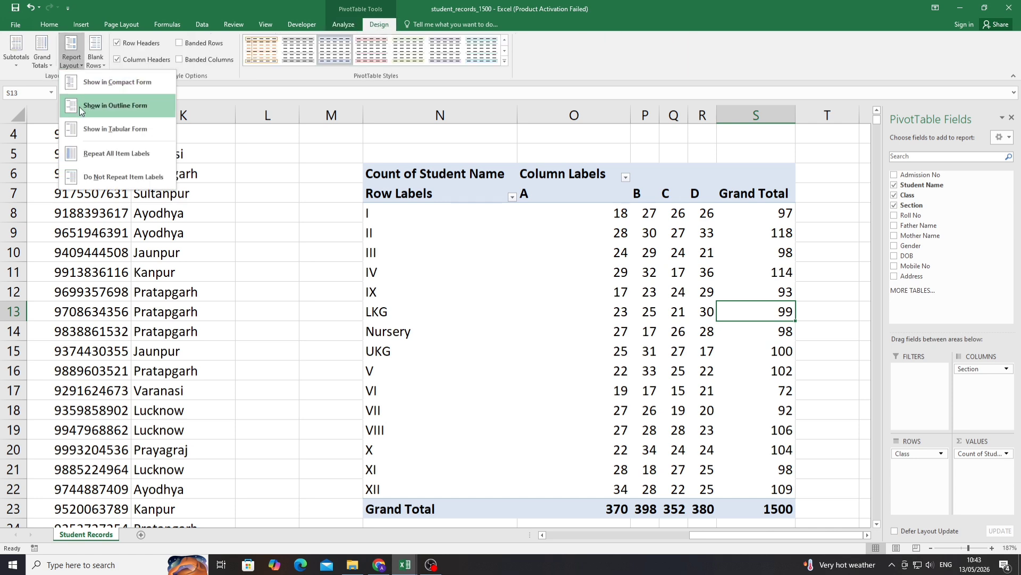
left_click(93, 128)
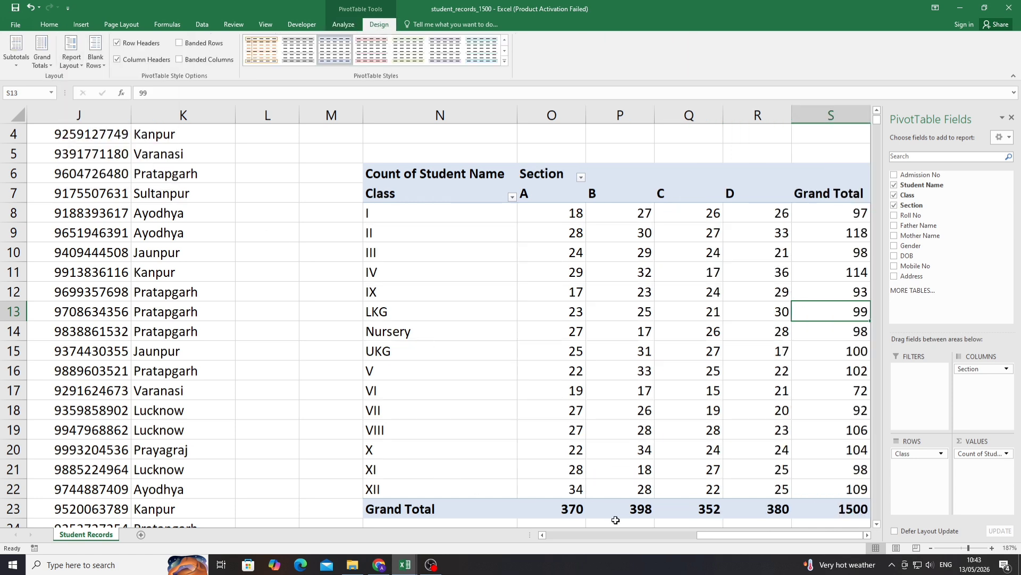
left_click(780, 431)
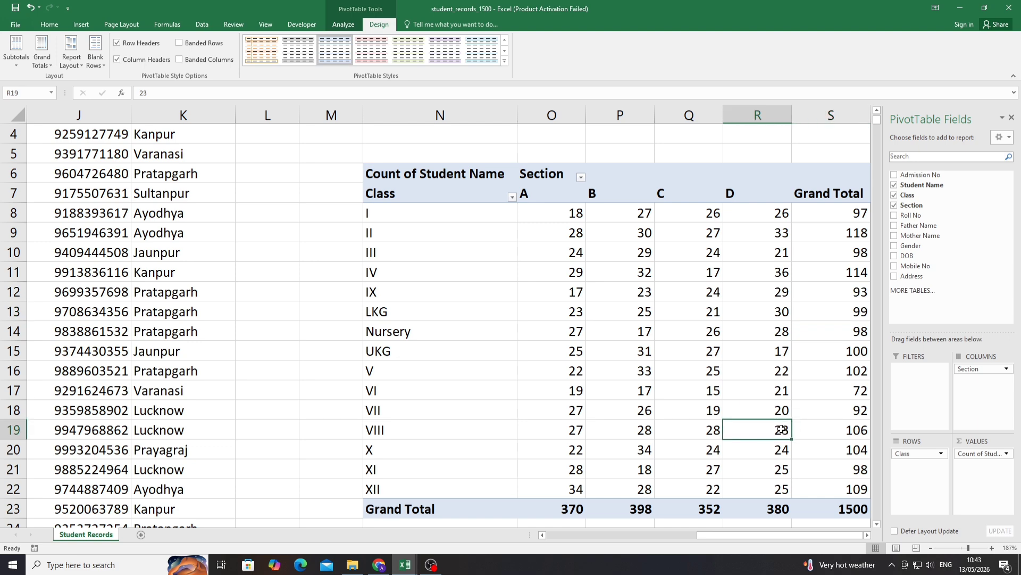
key("Right")
key("Right")
key("Right")
key("Right")
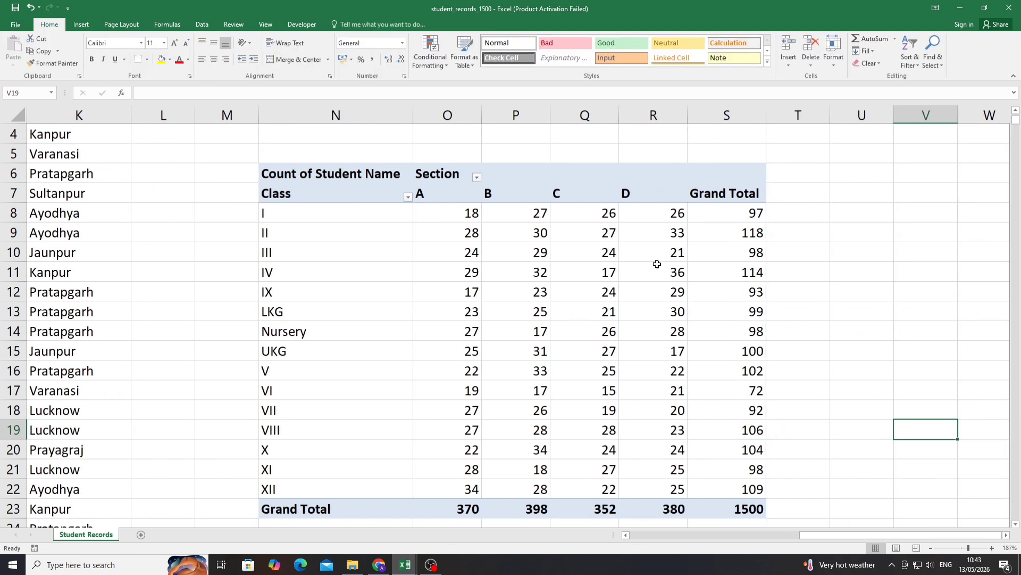
left_click(695, 248)
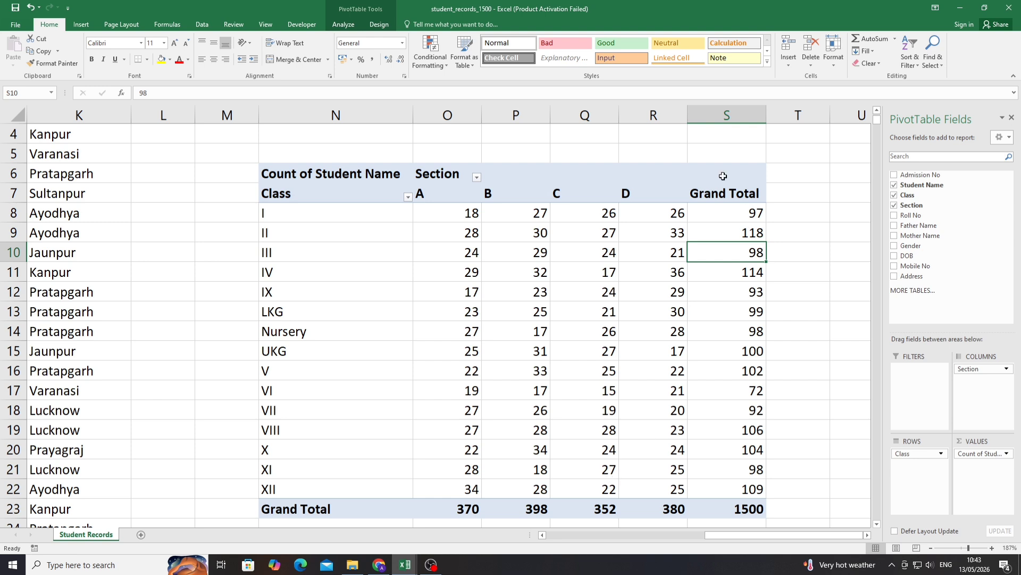
left_click(379, 24)
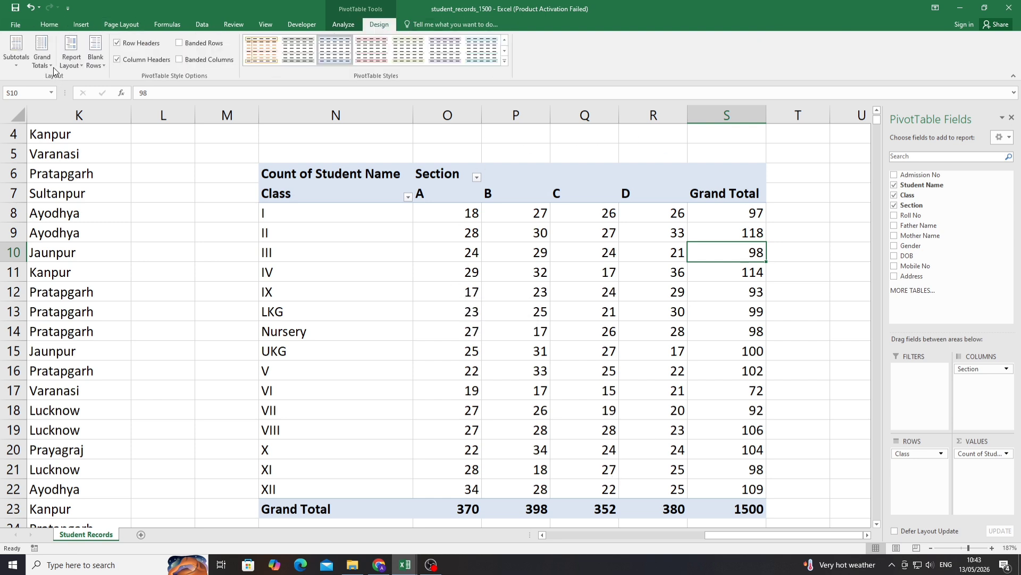
left_click(16, 56)
left_click(42, 58)
left_click(42, 58)
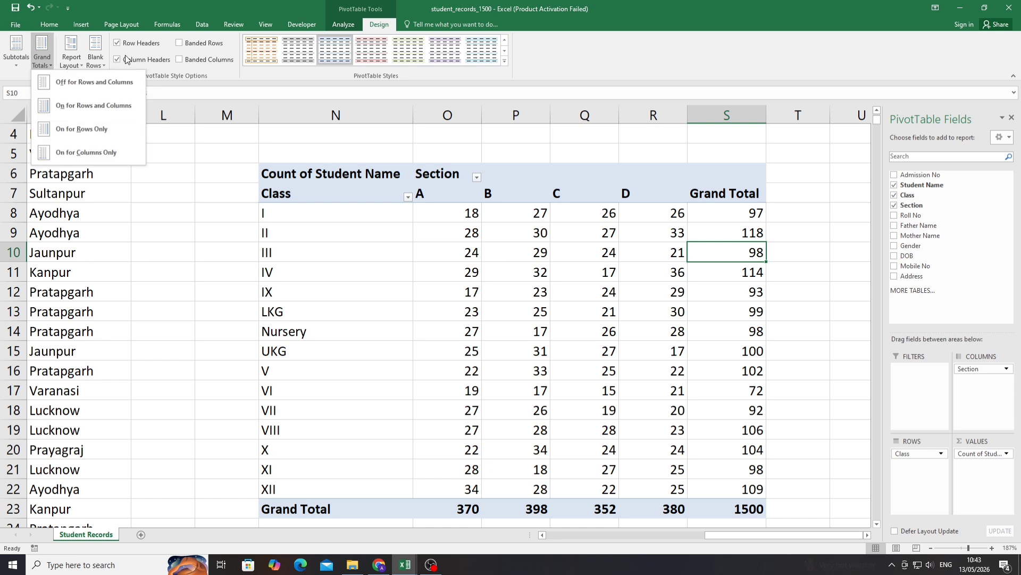
left_click(529, 34)
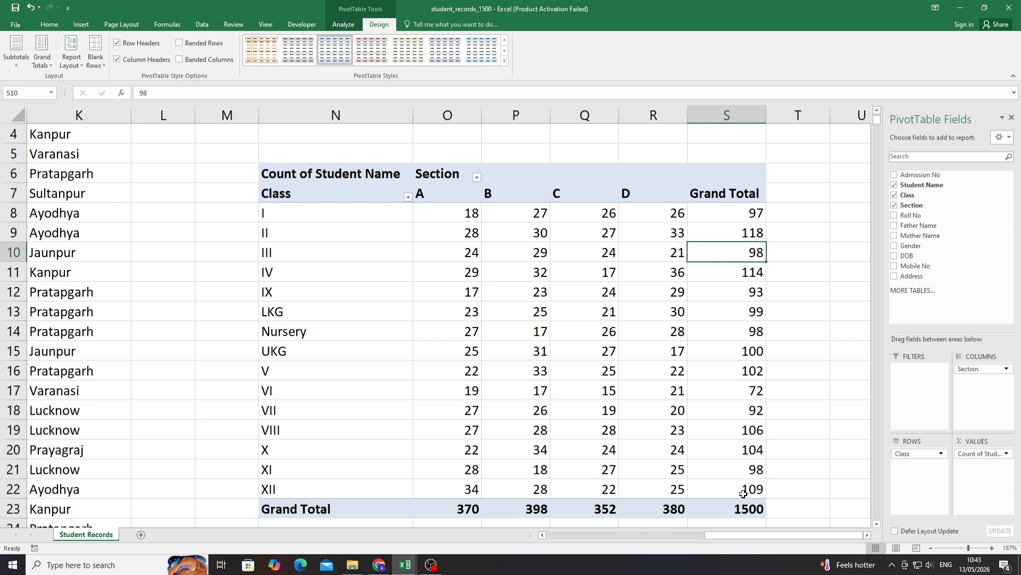
Move the Count of Student Name field from the PivotTable's values to its rows.
mouse_move(746, 493)
left_click_drag(971, 461, 939, 479)
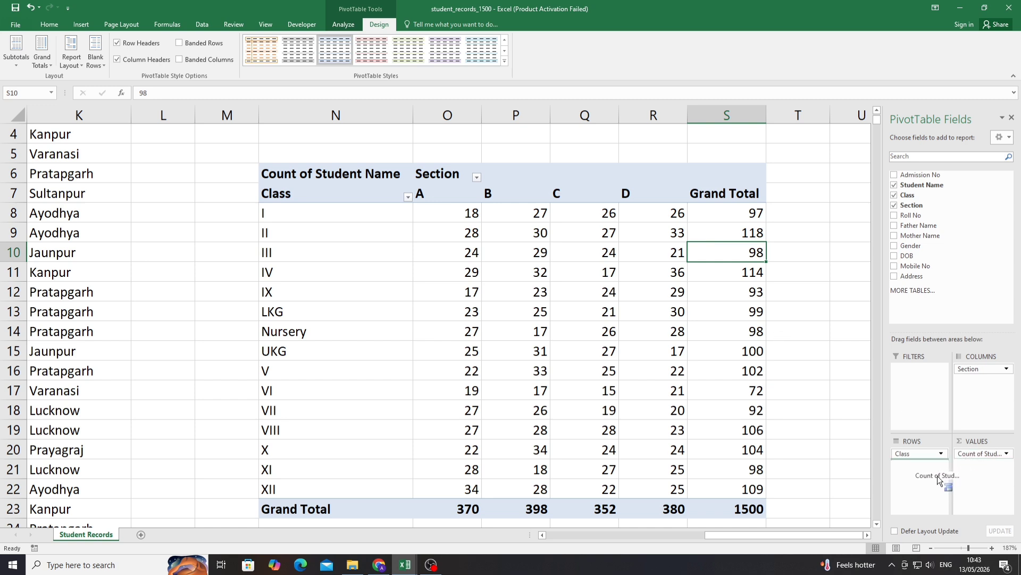